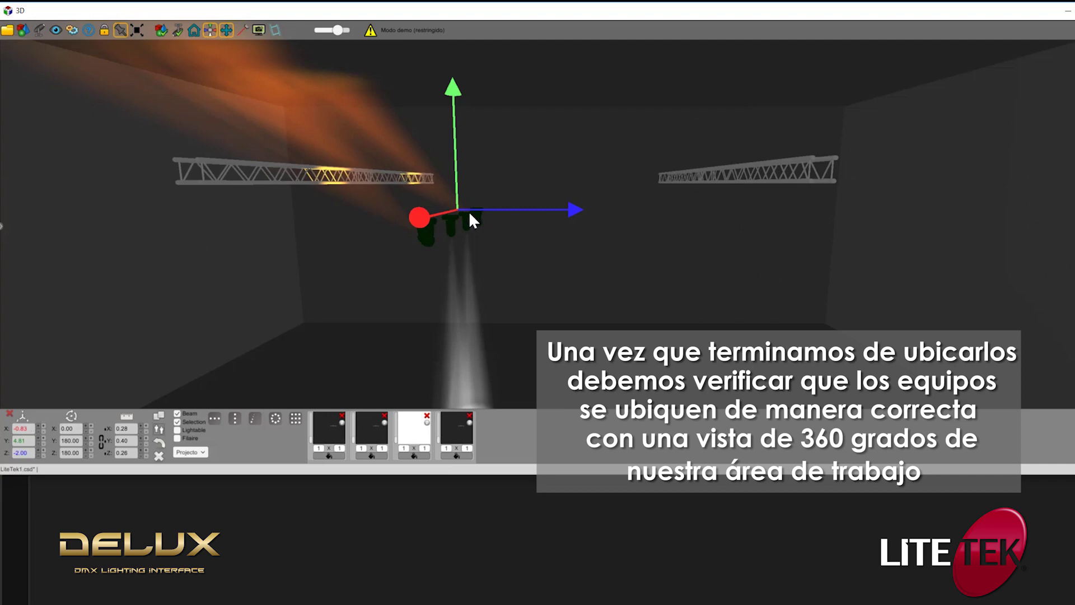
# Step: Position the four selected fixtures directly beneath the empty right-hand truss along the Z axis and check their placement from other perspectives
pyautogui.moveTo(470, 221); pyautogui.dragTo(716, 205)
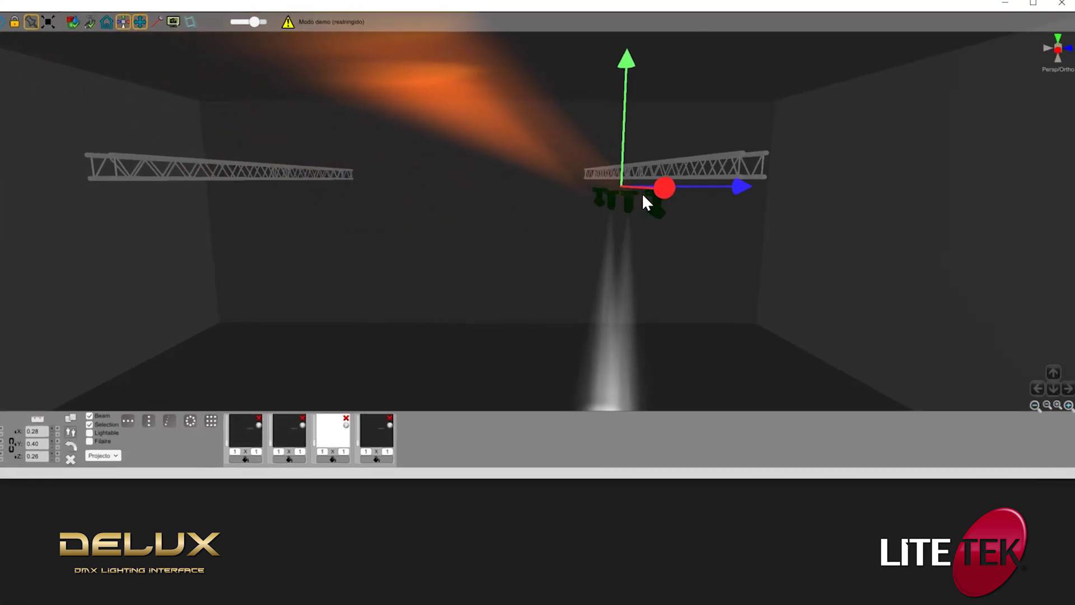
pyautogui.moveTo(642, 196); pyautogui.dragTo(662, 191)
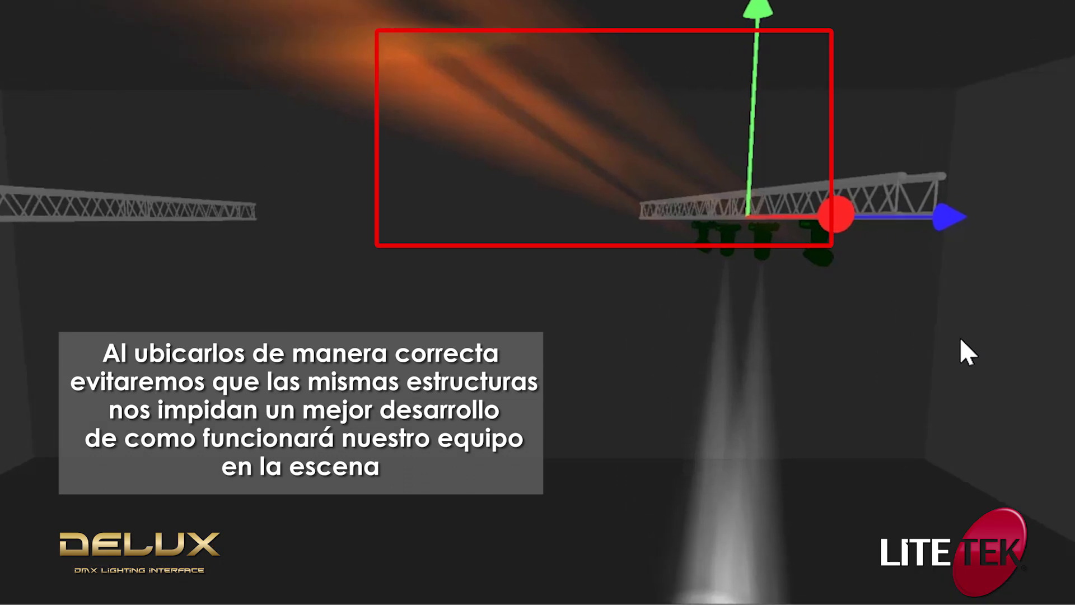
pyautogui.moveTo(777, 251); pyautogui.dragTo(731, 254)
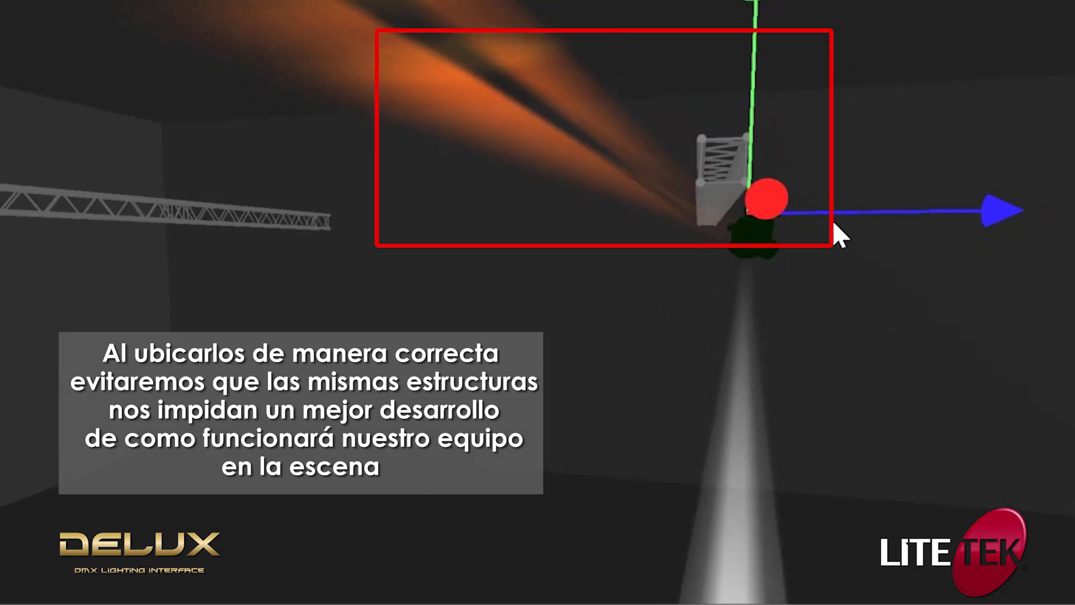
pyautogui.moveTo(838, 214); pyautogui.dragTo(811, 218)
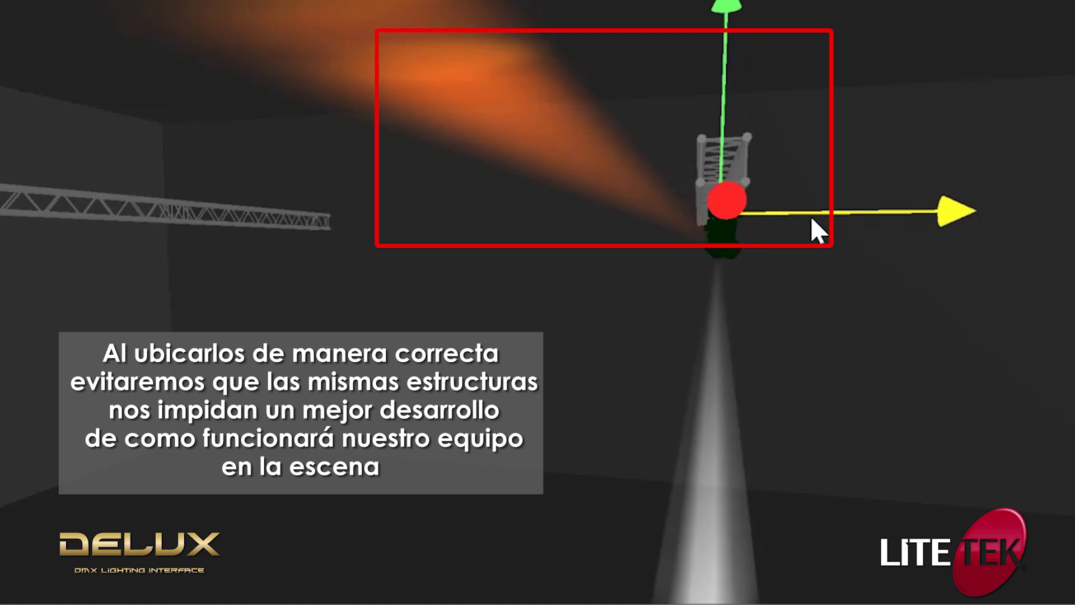
pyautogui.moveTo(828, 283); pyautogui.dragTo(951, 279)
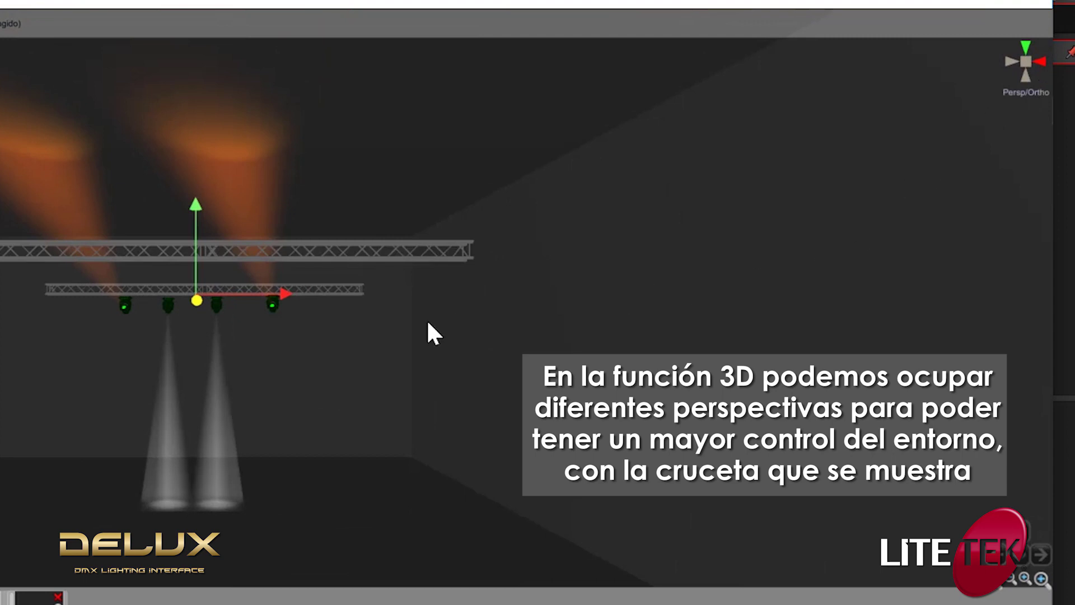
pyautogui.scroll(5, 429, 334)
pyautogui.scroll(2, 429, 333)
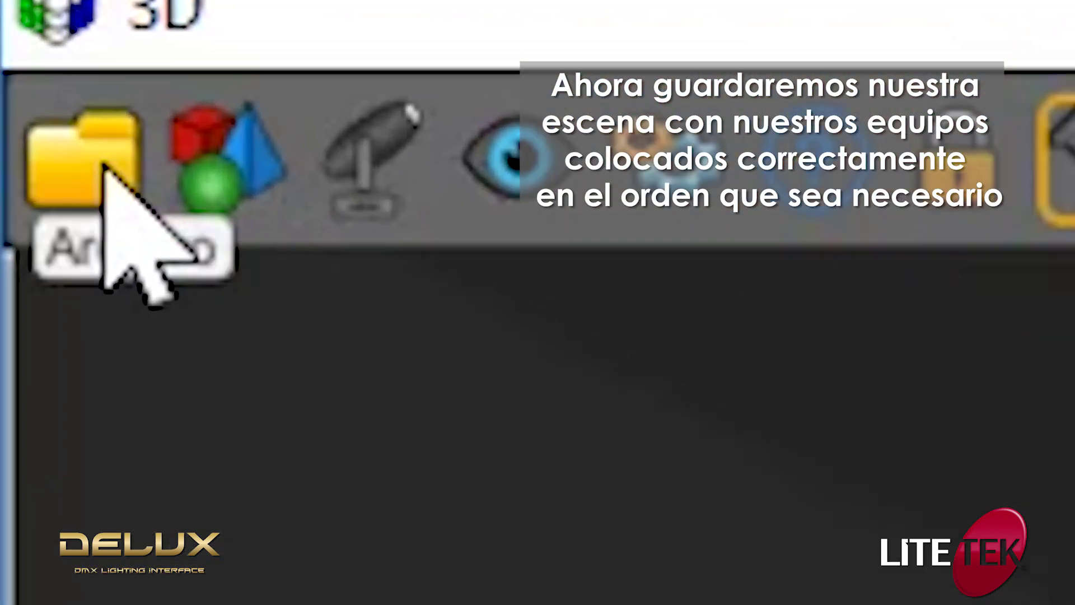
# Step: Save the 3D scene under the new name PROYECTO BEAMS in the Projects3D folder
pyautogui.click(102, 165)
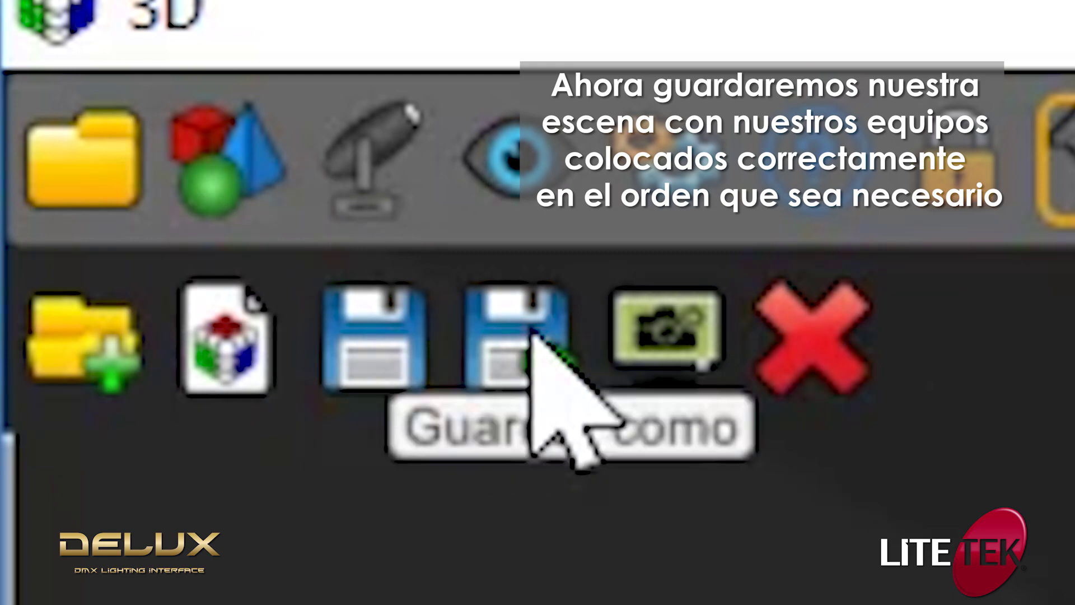
pyautogui.click(531, 336)
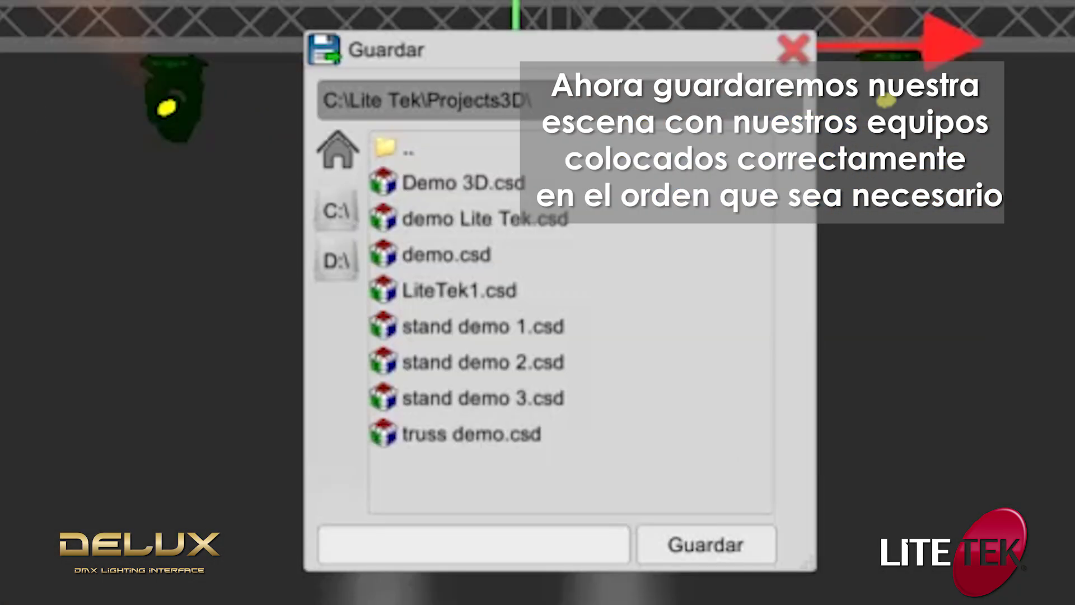
pyautogui.click(512, 546)
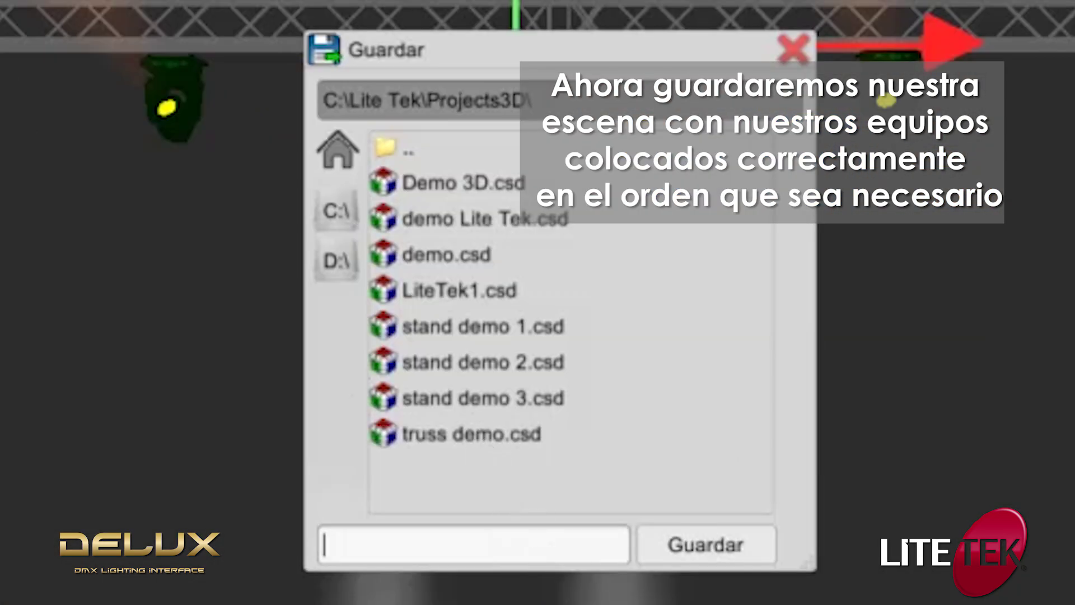
pyautogui.write('PROYECTO BEAMS')
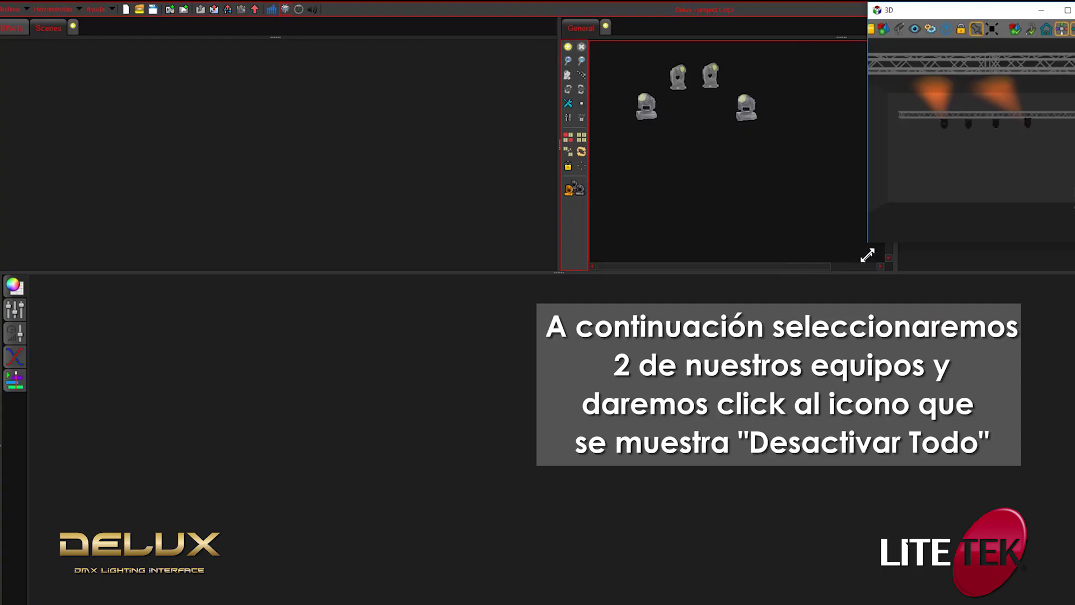
# Step: Shrink the 3D window and place it beside the fixture icons of the General group
pyautogui.moveTo(866, 254); pyautogui.dragTo(856, 213)
pyautogui.moveTo(967, 14); pyautogui.dragTo(954, 61)
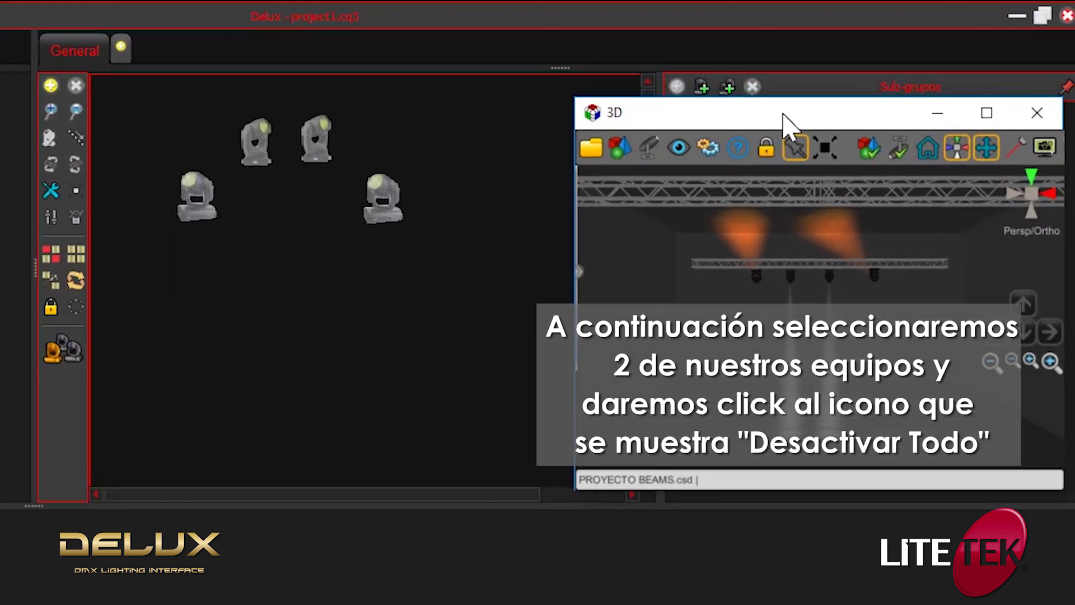
pyautogui.moveTo(784, 115); pyautogui.dragTo(784, 114)
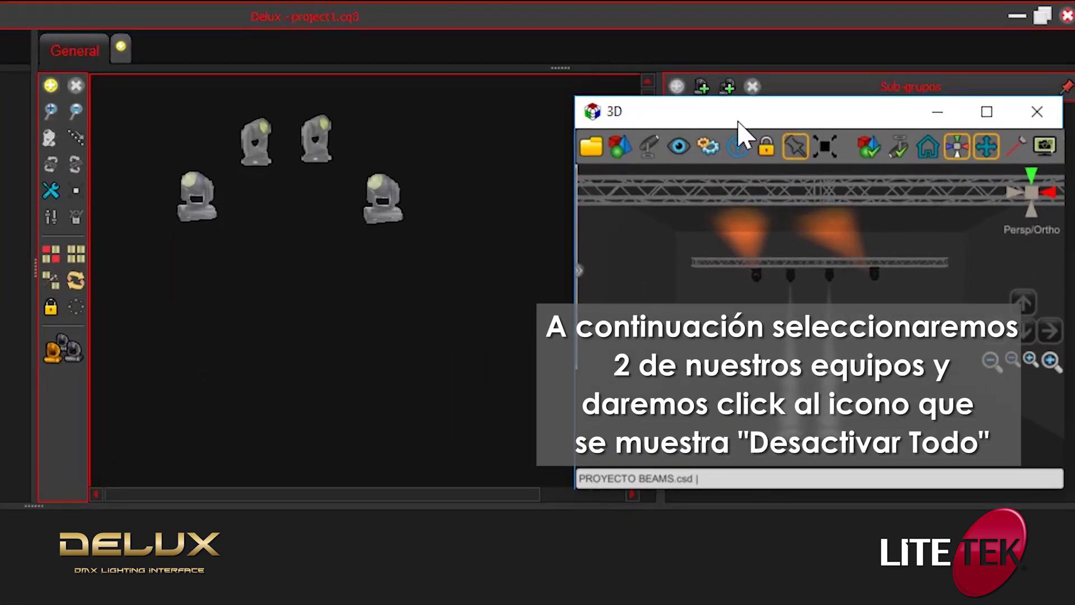
# Step: Select the two upper fixtures in the General group and apply Desactivar Todo
pyautogui.moveTo(329, 182); pyautogui.dragTo(236, 109)
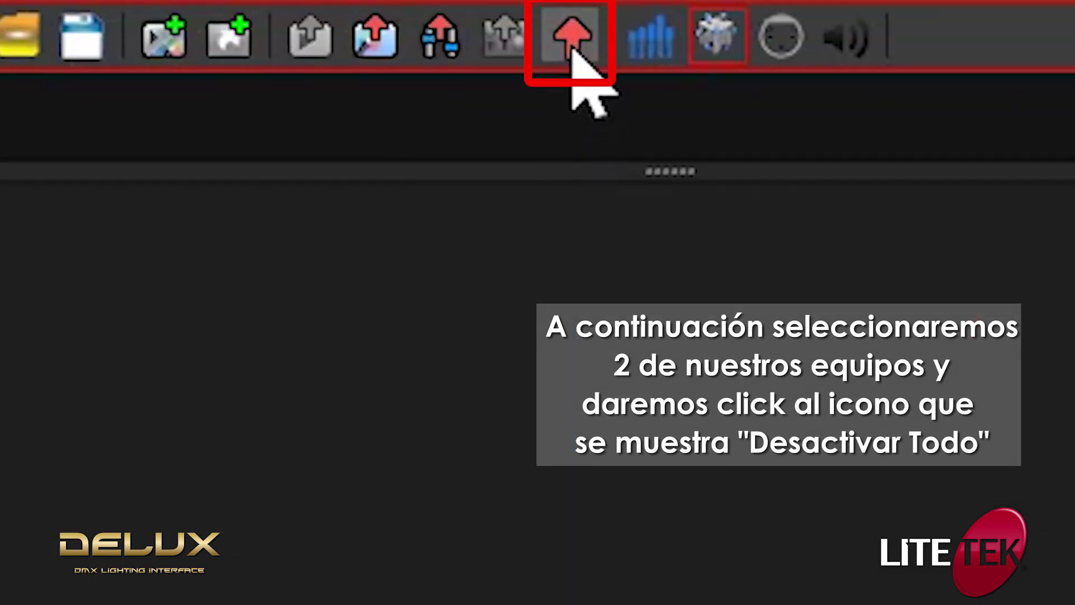
pyautogui.click(571, 49)
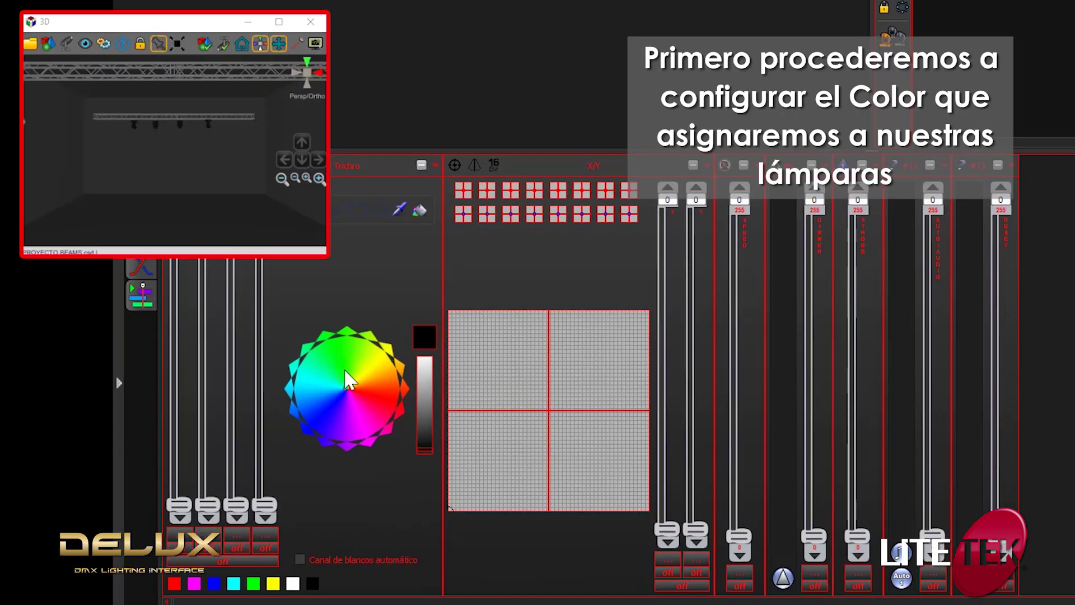
# Step: Set the selected upper fixtures to white with the dimmer at 255 and aim their beams straight down at the stage floor
pyautogui.click(347, 392)
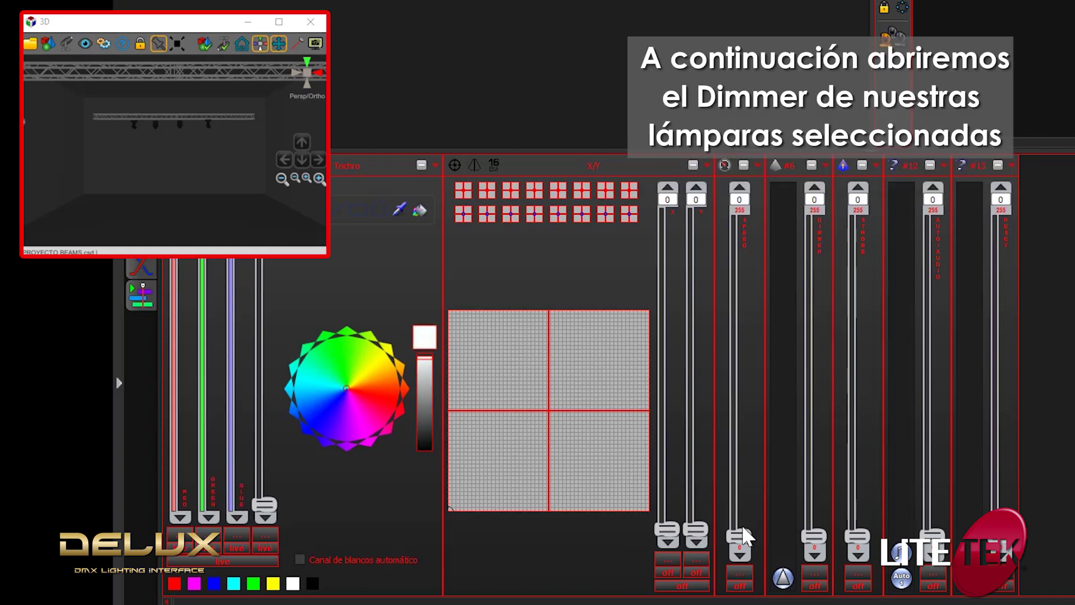
pyautogui.moveTo(811, 545); pyautogui.dragTo(814, 226)
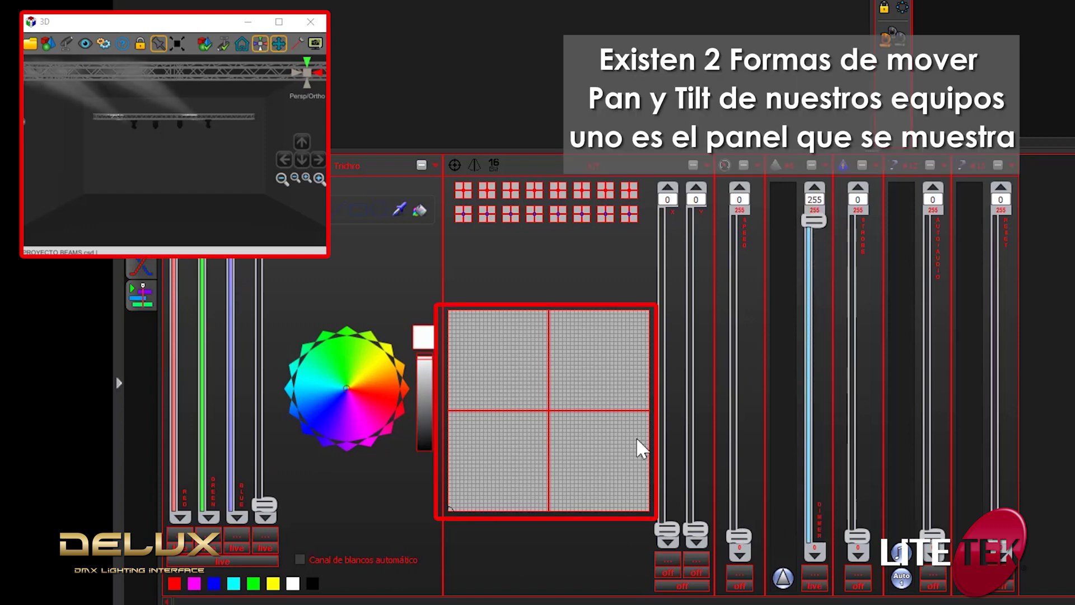
pyautogui.click(475, 510)
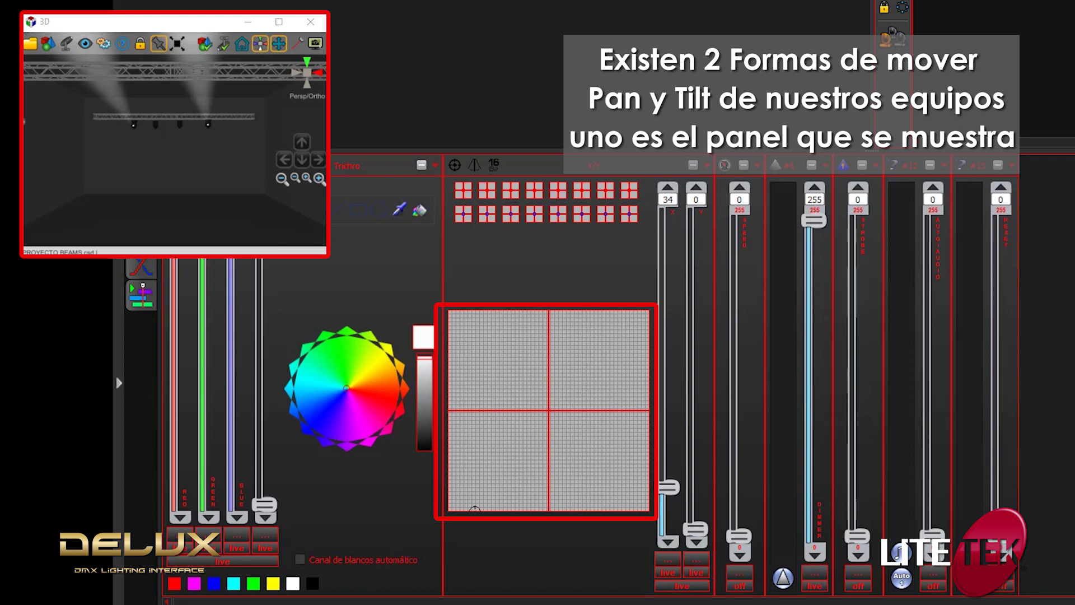
pyautogui.moveTo(475, 509)
pyautogui.mouseDown()
pyautogui.moveTo(506, 510)
pyautogui.moveTo(496, 468)
pyautogui.moveTo(511, 442)
pyautogui.moveTo(491, 433)
pyautogui.moveTo(490, 417)
pyautogui.mouseUp()
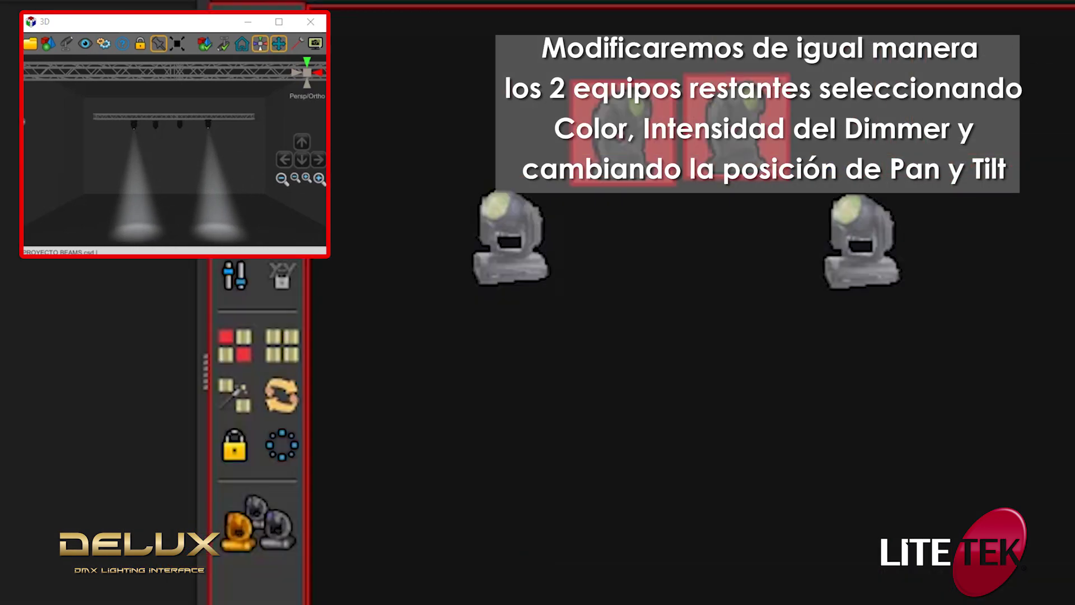
# Step: Select the two lower fixtures, set their dimmer to 255 and aim them straight down with pan about 47 and tilt about 110
pyautogui.moveTo(1008, 360); pyautogui.dragTo(492, 263)
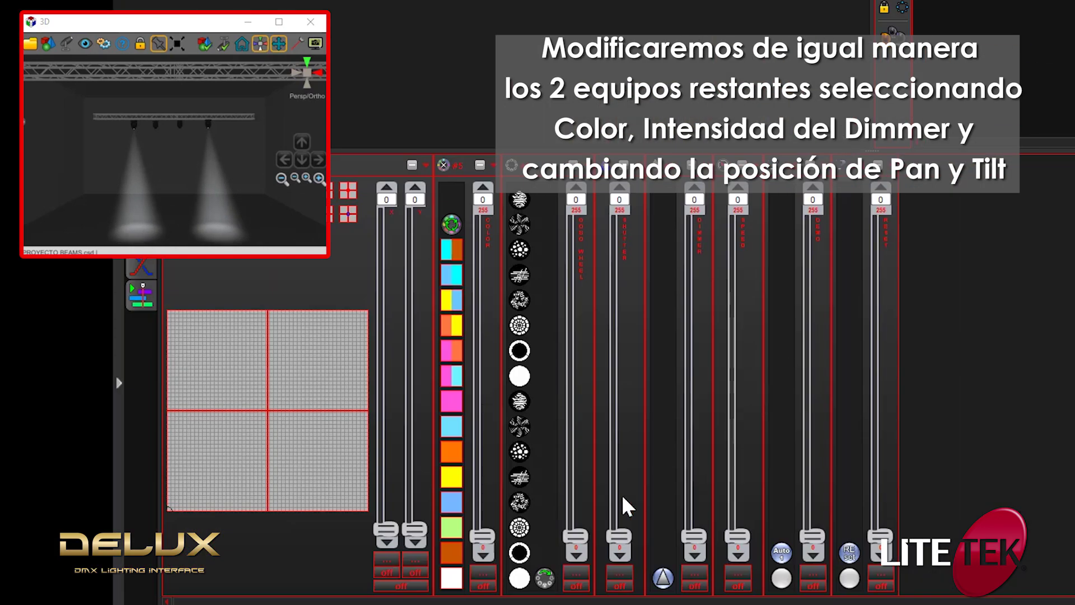
pyautogui.moveTo(698, 538); pyautogui.dragTo(694, 220)
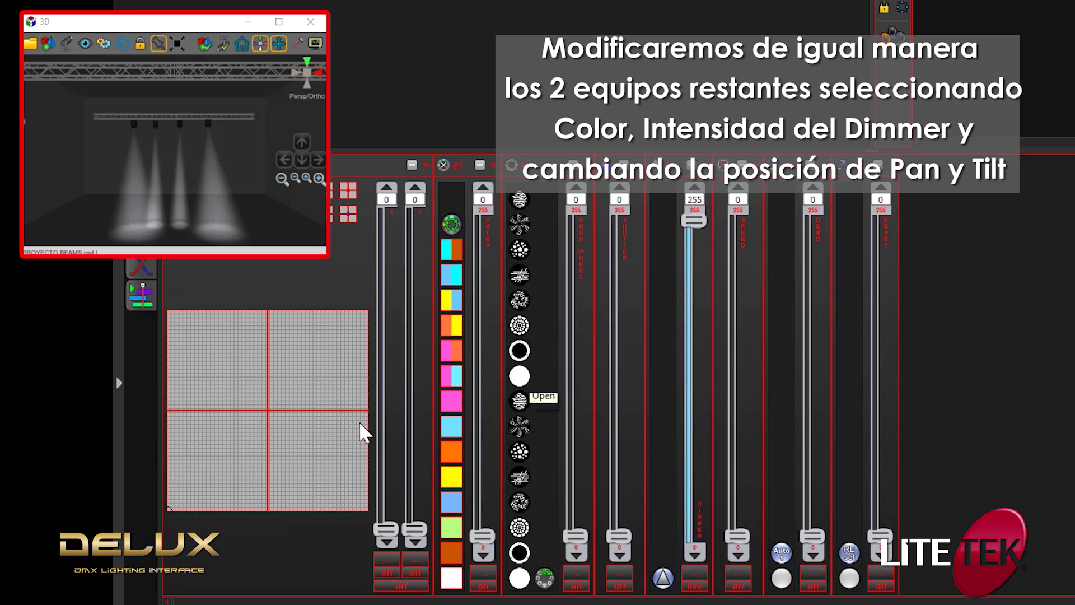
pyautogui.moveTo(261, 448)
pyautogui.mouseDown()
pyautogui.moveTo(203, 505)
pyautogui.moveTo(204, 421)
pyautogui.mouseUp()
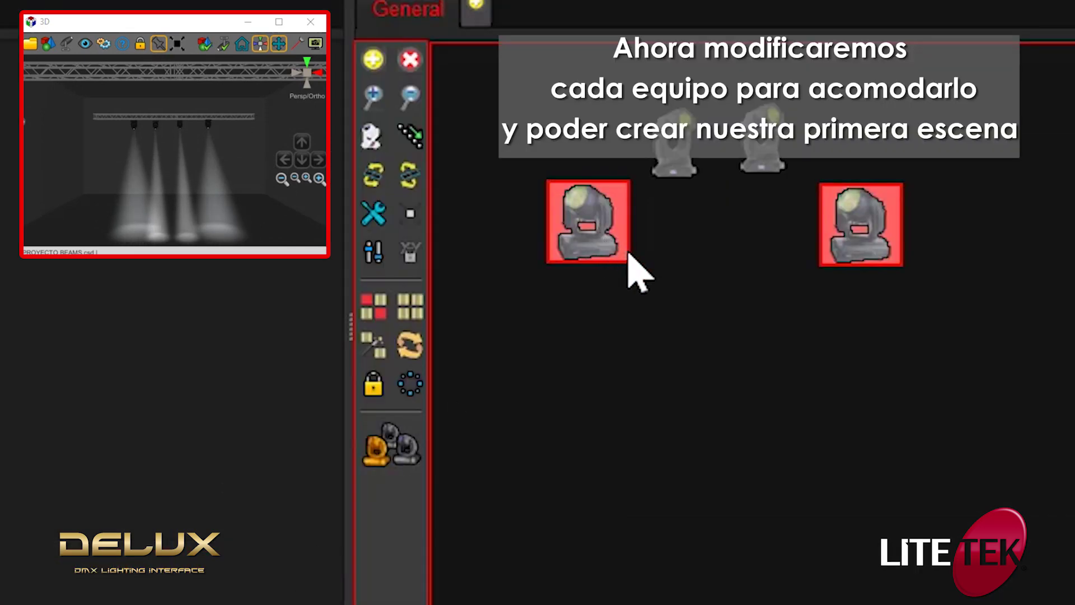
# Step: Aim each lower fixture individually, the left one's beam outward to the left and the right one's outward to the right
pyautogui.click(622, 252)
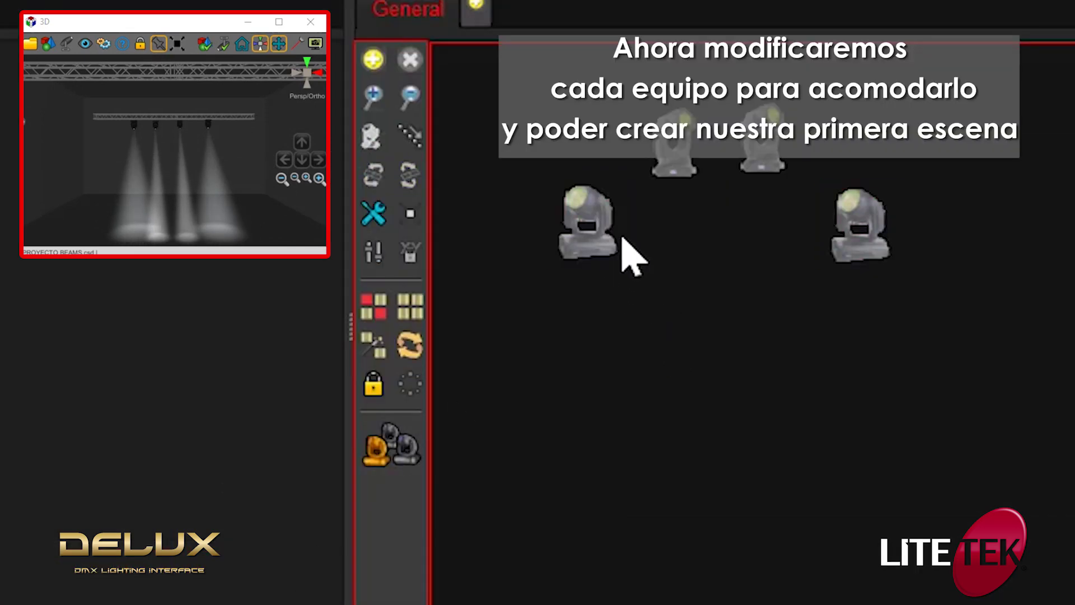
pyautogui.click(624, 263)
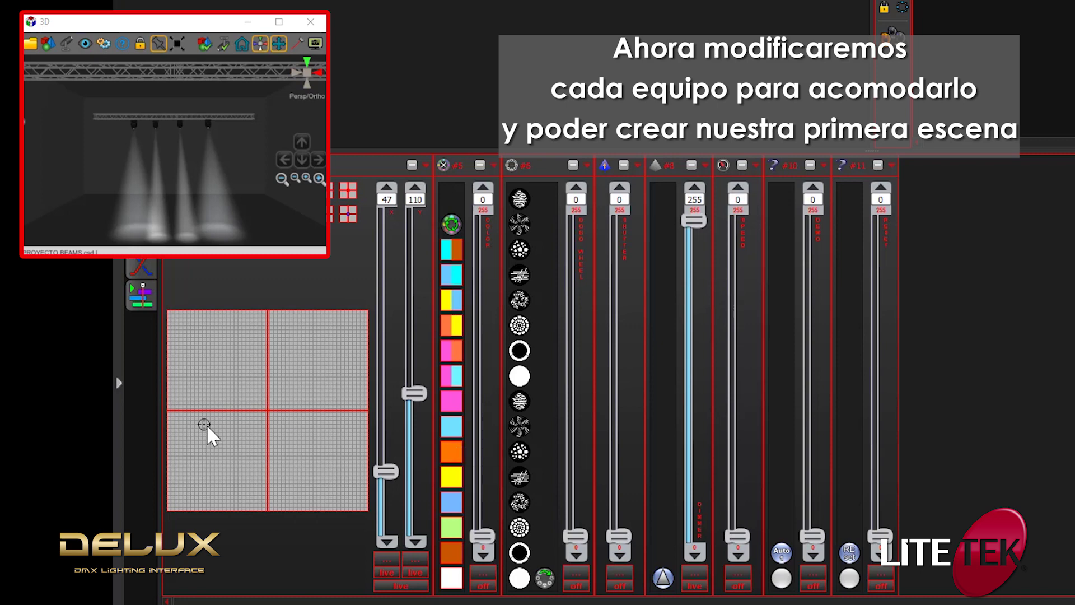
pyautogui.moveTo(204, 424)
pyautogui.mouseDown()
pyautogui.moveTo(175, 419)
pyautogui.moveTo(178, 442)
pyautogui.mouseUp()
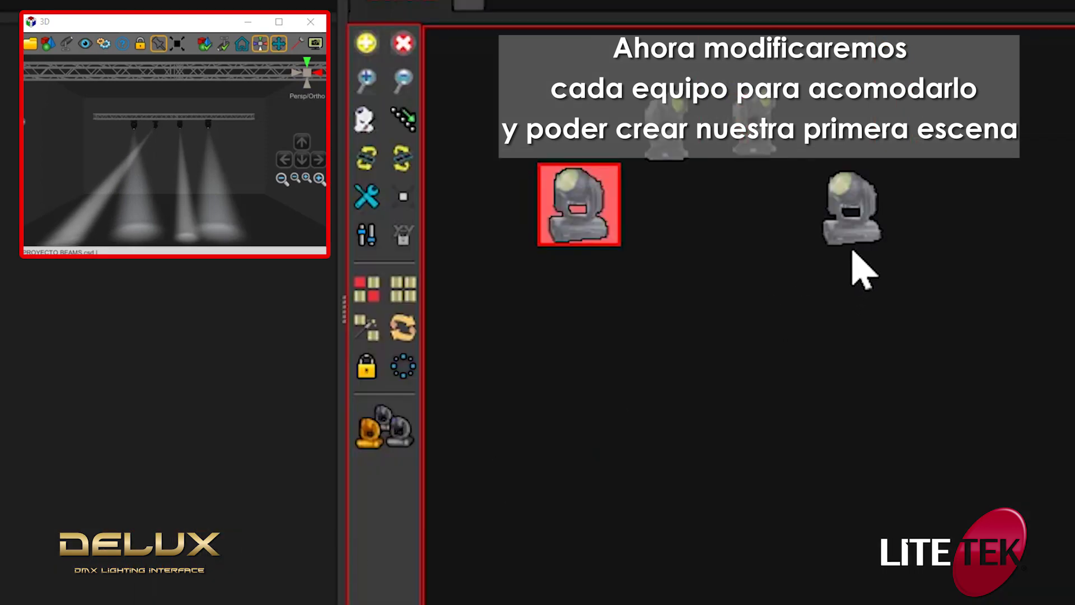
pyautogui.doubleClick(859, 263)
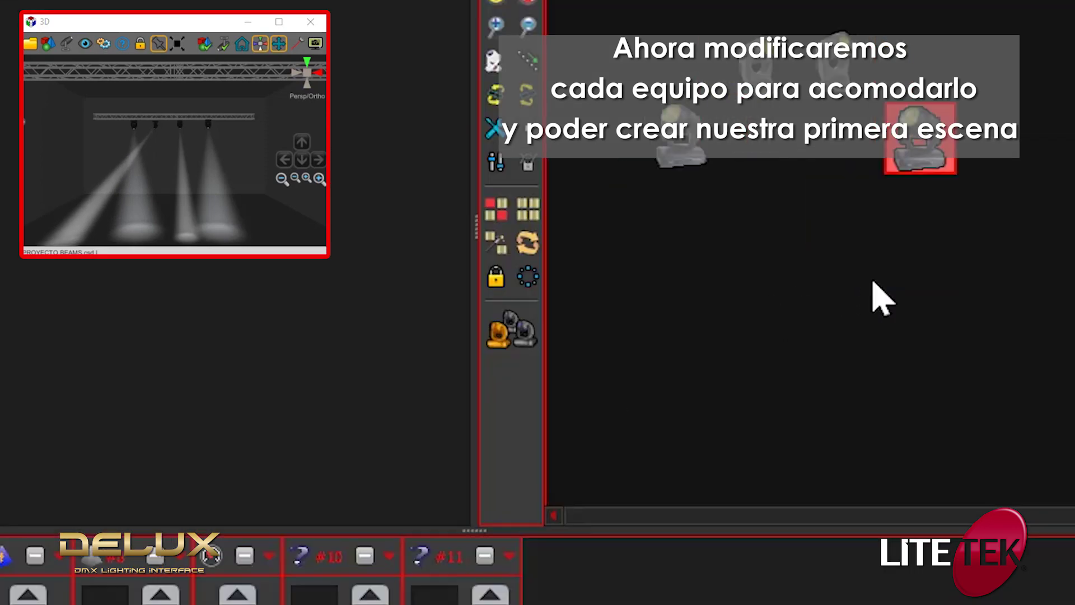
pyautogui.moveTo(204, 424)
pyautogui.mouseDown()
pyautogui.moveTo(218, 426)
pyautogui.moveTo(225, 448)
pyautogui.mouseUp()
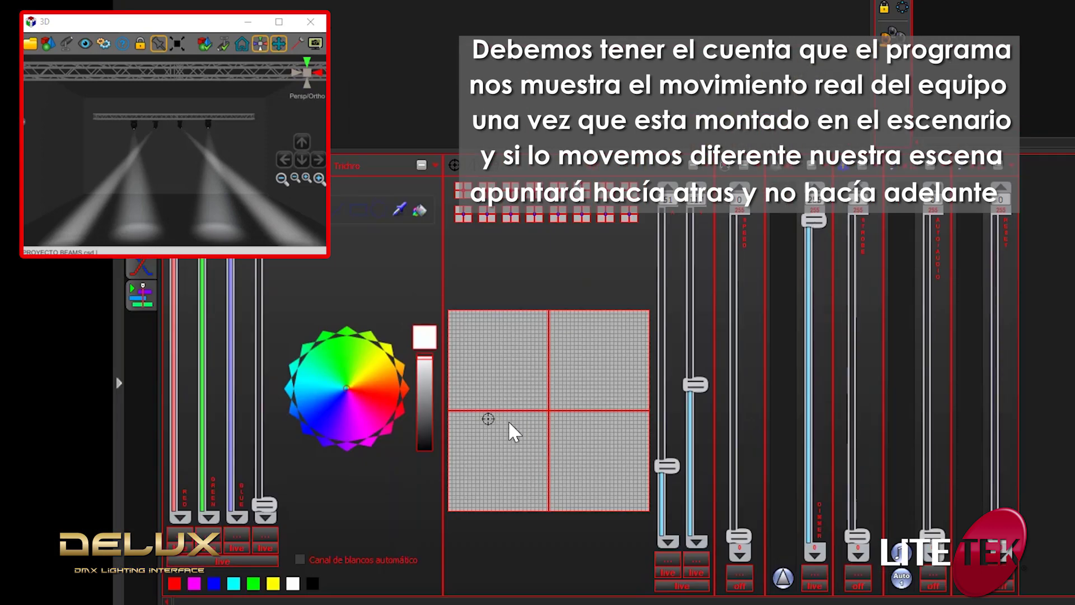
# Step: Aim the two upper fixtures' beams inward, one at a time, so they cross in the middle of the stage
pyautogui.moveTo(488, 419)
pyautogui.mouseDown()
pyautogui.moveTo(495, 425)
pyautogui.moveTo(455, 436)
pyautogui.mouseUp()
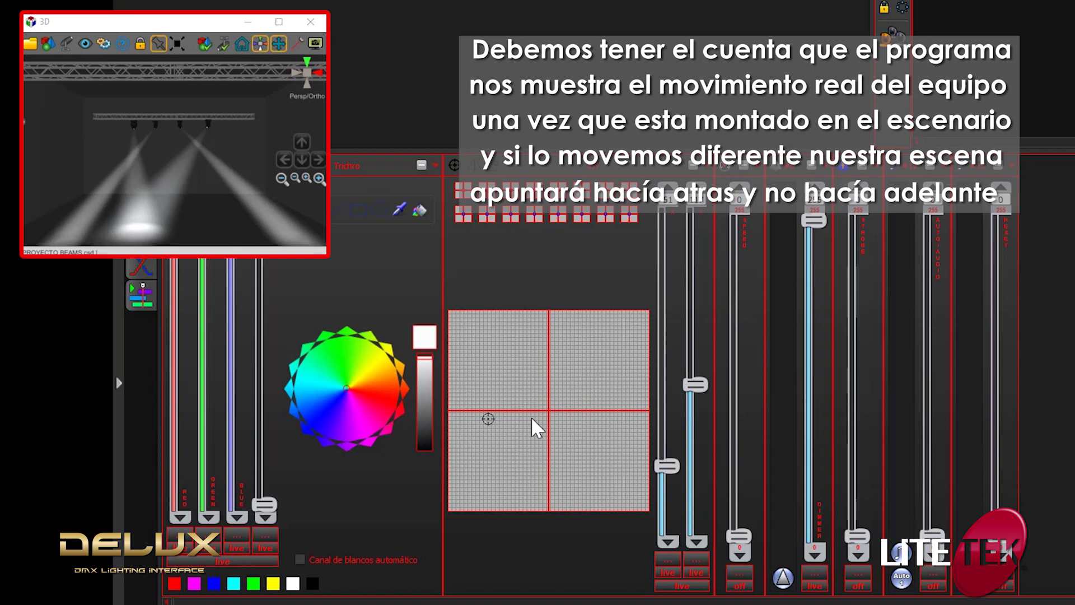
pyautogui.moveTo(532, 426)
pyautogui.mouseDown()
pyautogui.moveTo(479, 420)
pyautogui.moveTo(516, 424)
pyautogui.moveTo(521, 441)
pyautogui.moveTo(510, 443)
pyautogui.mouseUp()
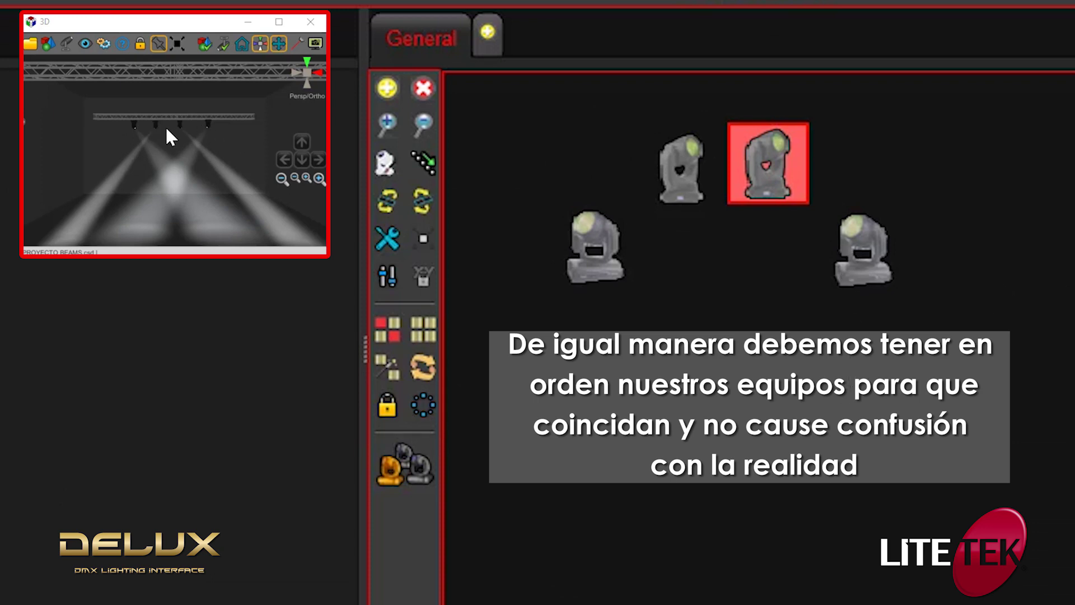
# Step: Swap each upper fixture icon with the lower icon on the same side in the General group
pyautogui.moveTo(784, 196); pyautogui.dragTo(799, 305)
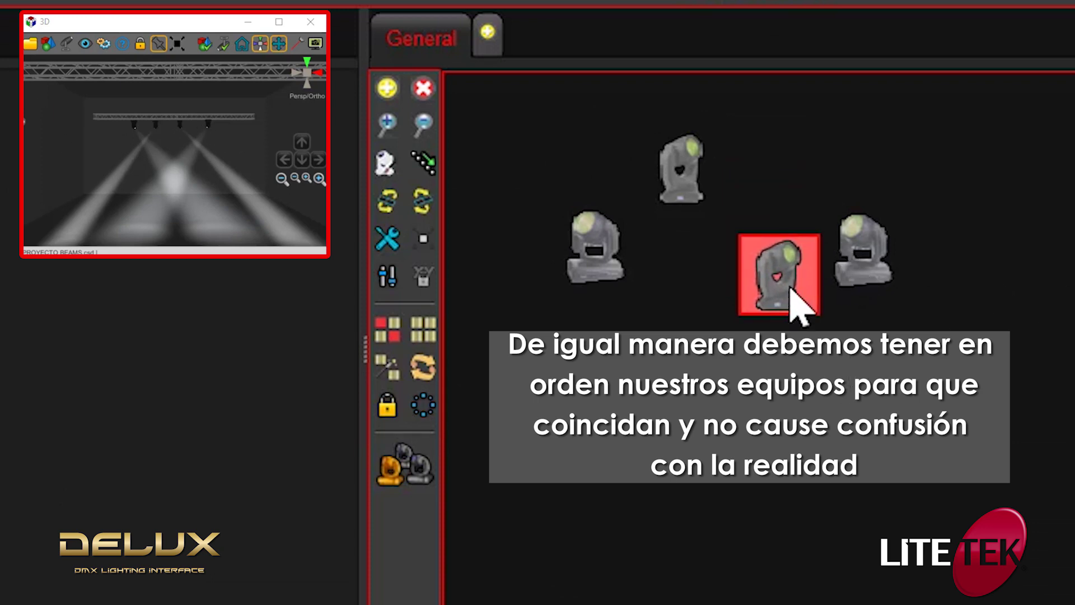
pyautogui.moveTo(855, 269); pyautogui.dragTo(778, 196)
pyautogui.moveTo(796, 286); pyautogui.dragTo(873, 261)
pyautogui.moveTo(685, 196); pyautogui.dragTo(660, 307)
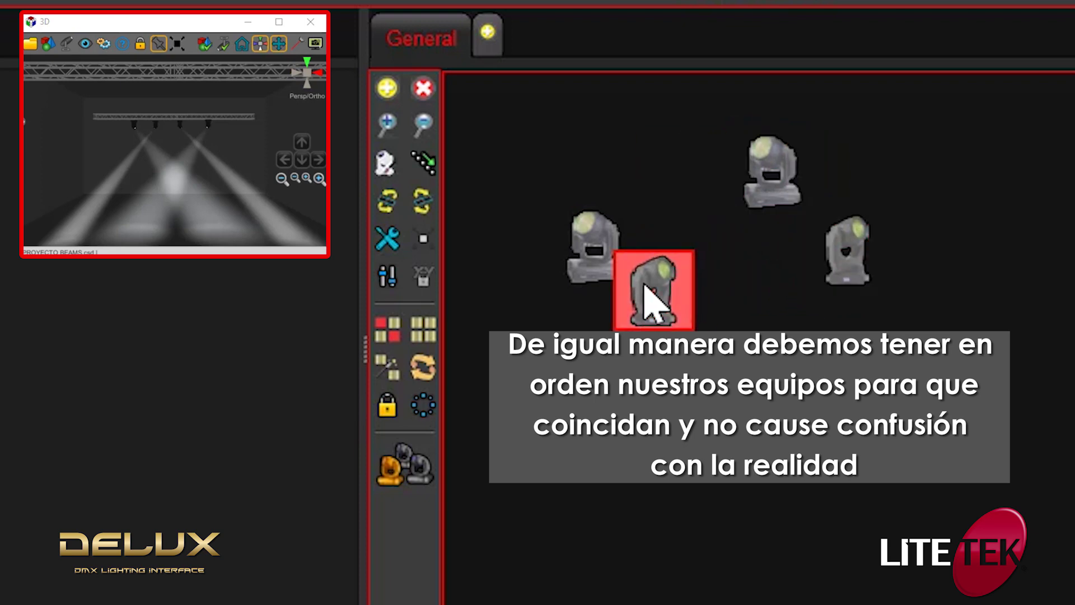
pyautogui.moveTo(600, 240); pyautogui.dragTo(694, 182)
pyautogui.moveTo(655, 297); pyautogui.dragTo(617, 264)
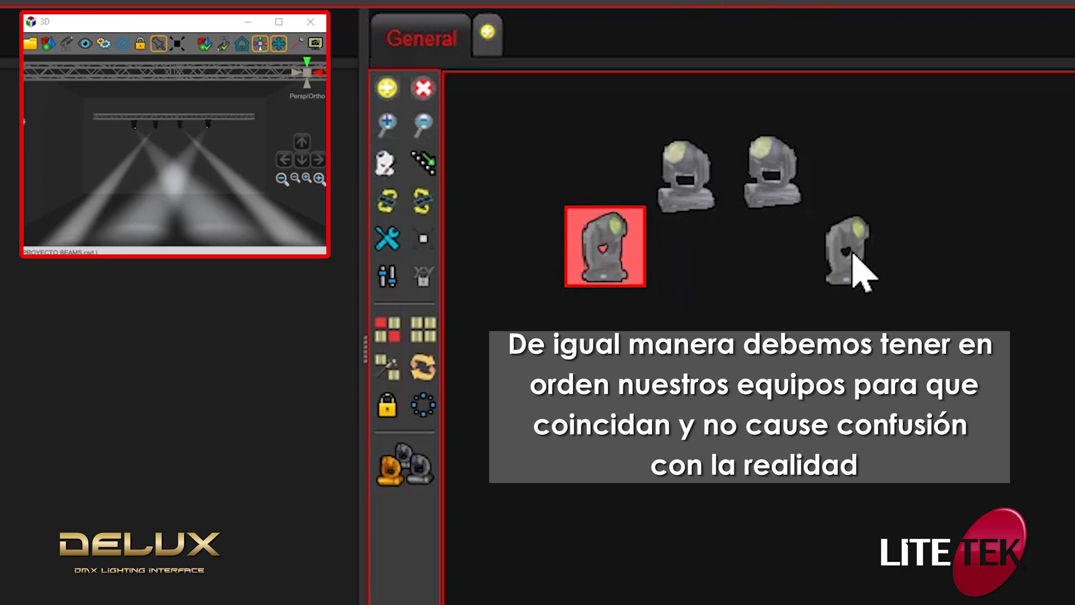
# Step: Swap the positions of the lower-left and lower-right fixture icons to match their order in the 3D scene
pyautogui.click(851, 259)
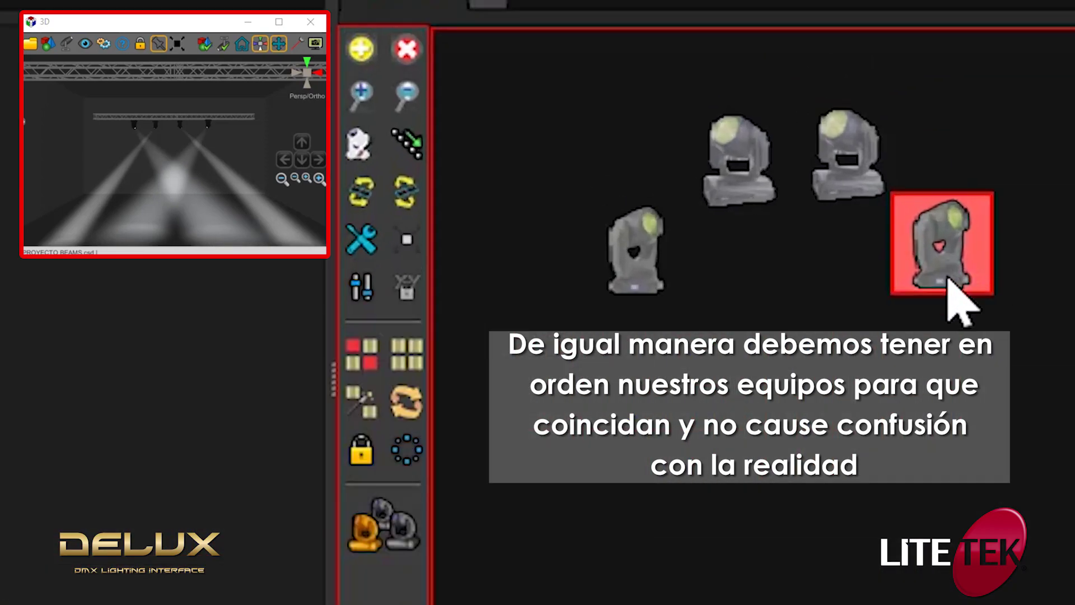
pyautogui.moveTo(987, 139); pyautogui.dragTo(838, 229)
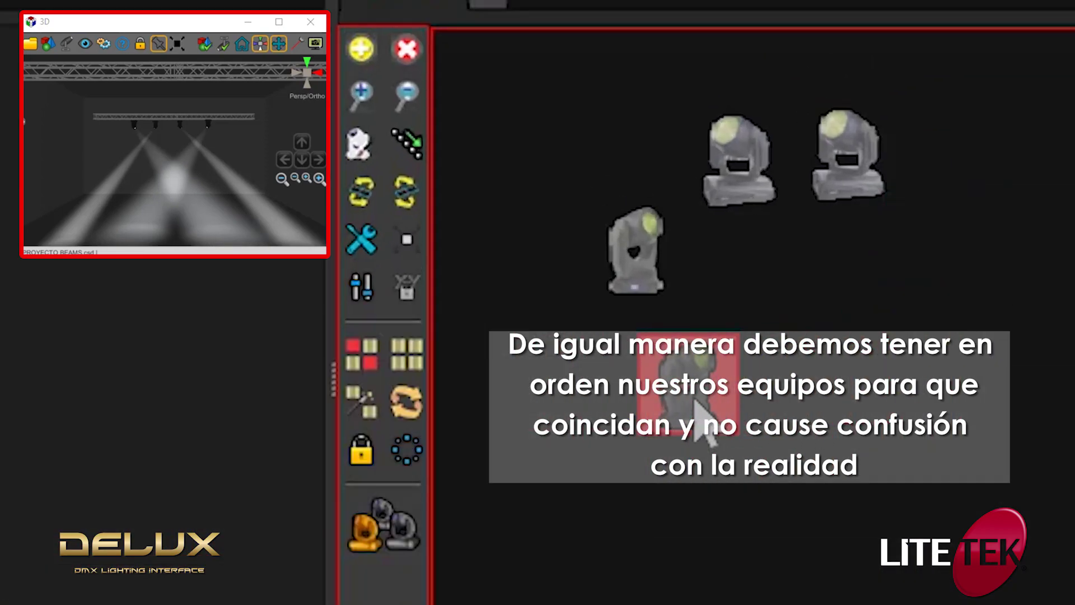
pyautogui.moveTo(811, 129); pyautogui.dragTo(997, 147)
pyautogui.moveTo(899, 294); pyautogui.dragTo(951, 288)
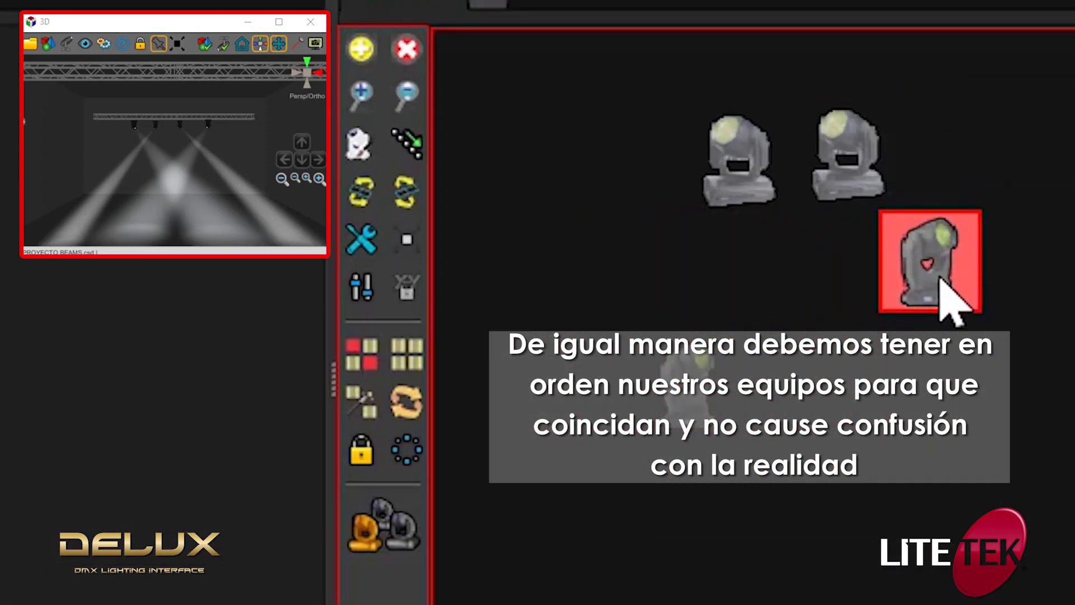
pyautogui.click(679, 386)
pyautogui.moveTo(679, 387); pyautogui.dragTo(639, 282)
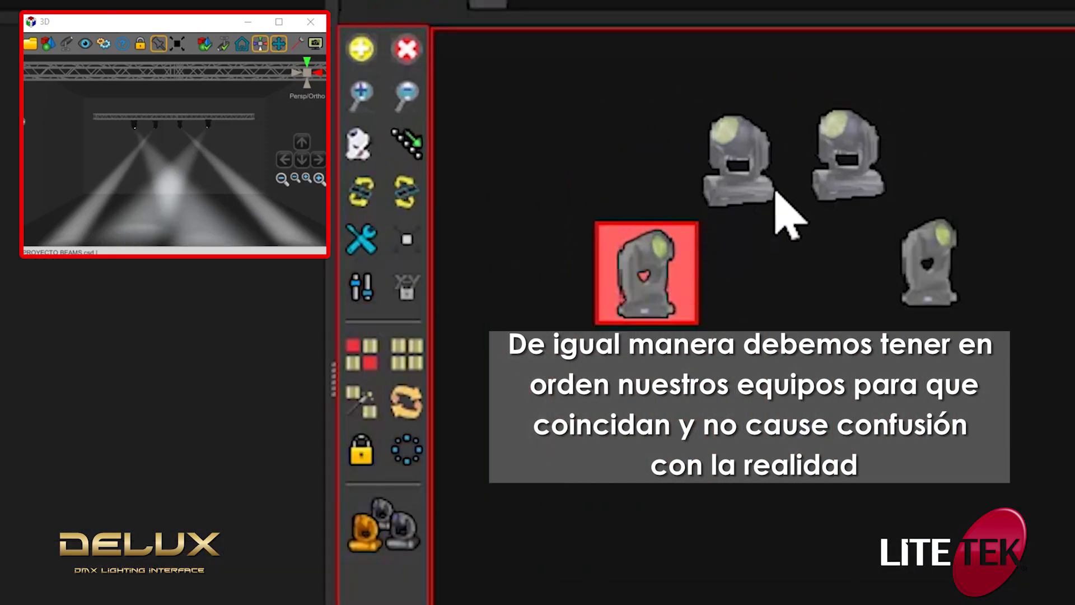
# Step: Nudge the lower-left fixture's pan slightly inward and back outward to check its icon against the beam in the 3D view
pyautogui.click(927, 11)
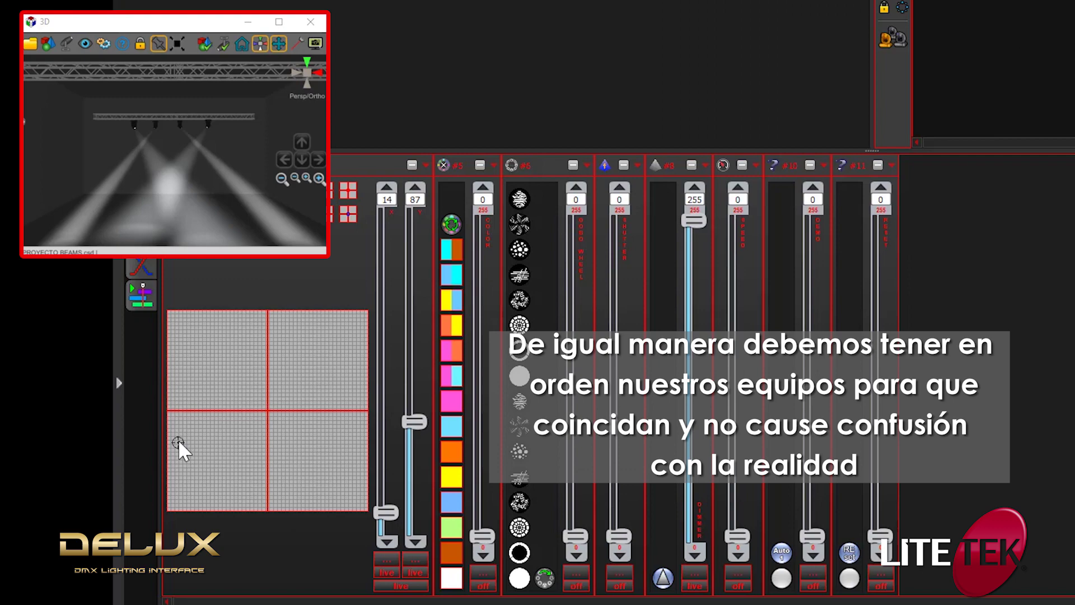
pyautogui.click(183, 442)
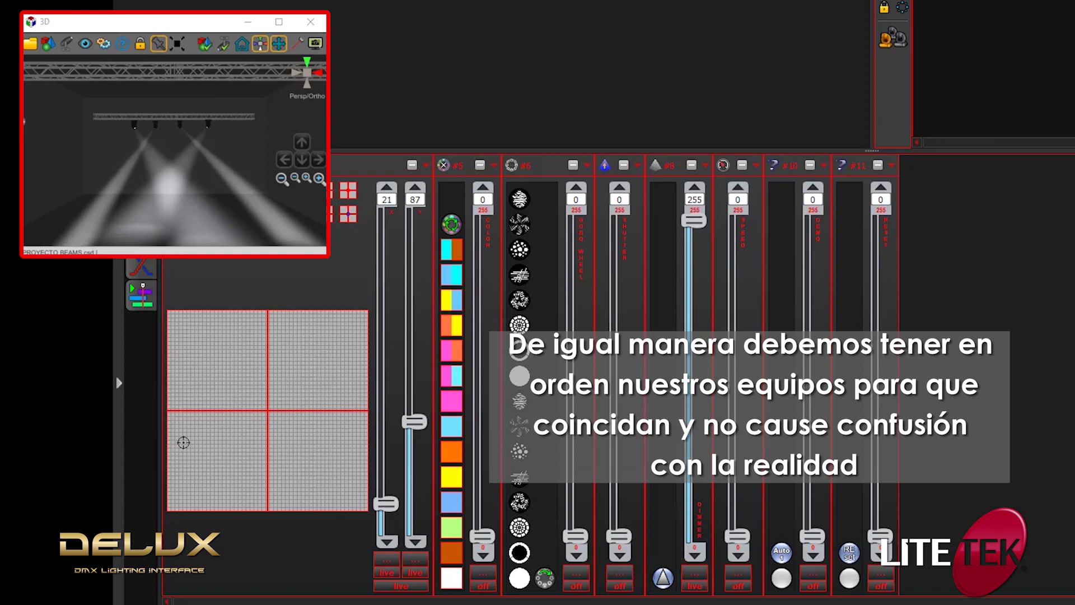
pyautogui.moveTo(183, 442); pyautogui.dragTo(176, 444)
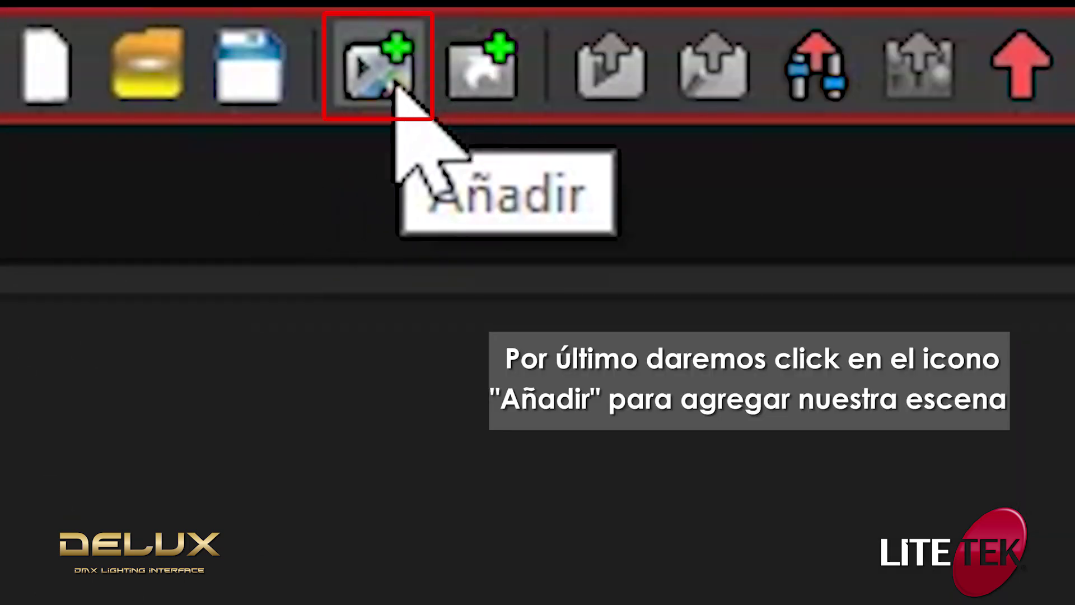
# Step: Add a new scene named Scene 1 with Add Live Levels enabled so it stores the current fixture levels
pyautogui.click(395, 84)
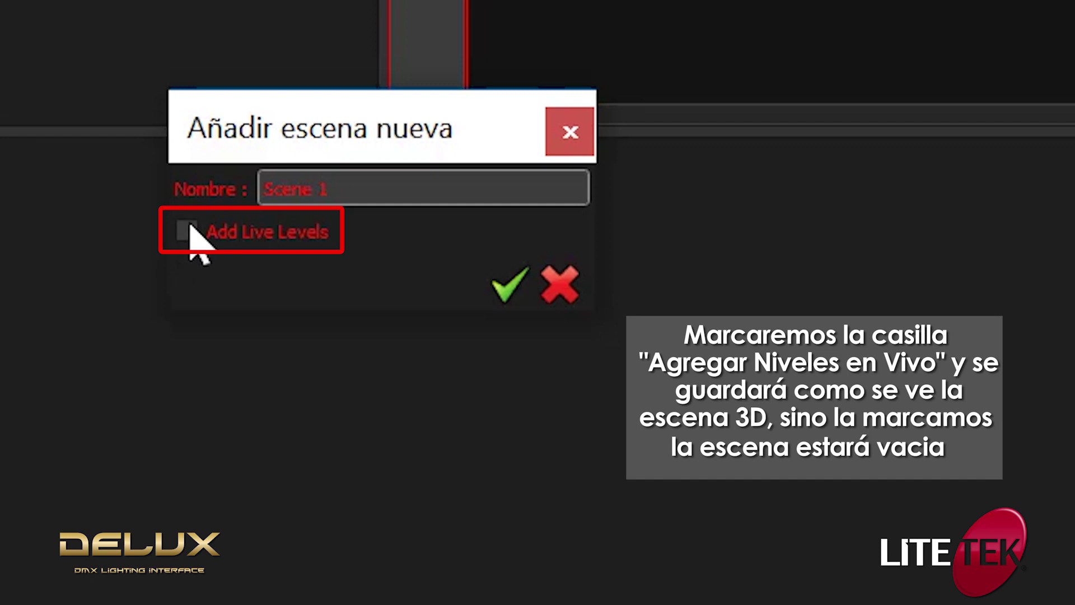
pyautogui.click(187, 230)
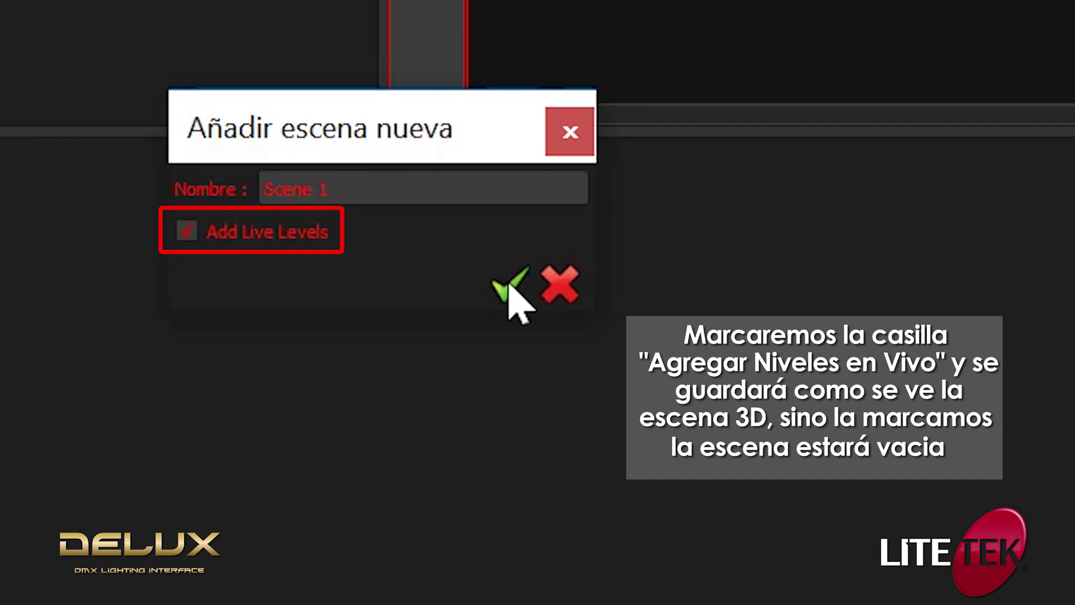
pyautogui.click(508, 287)
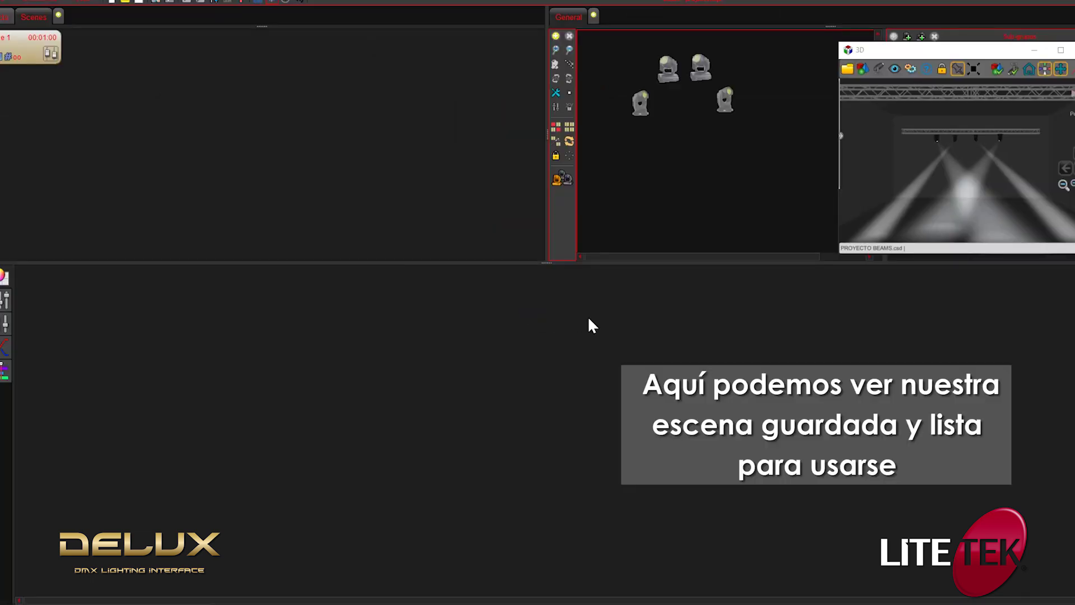